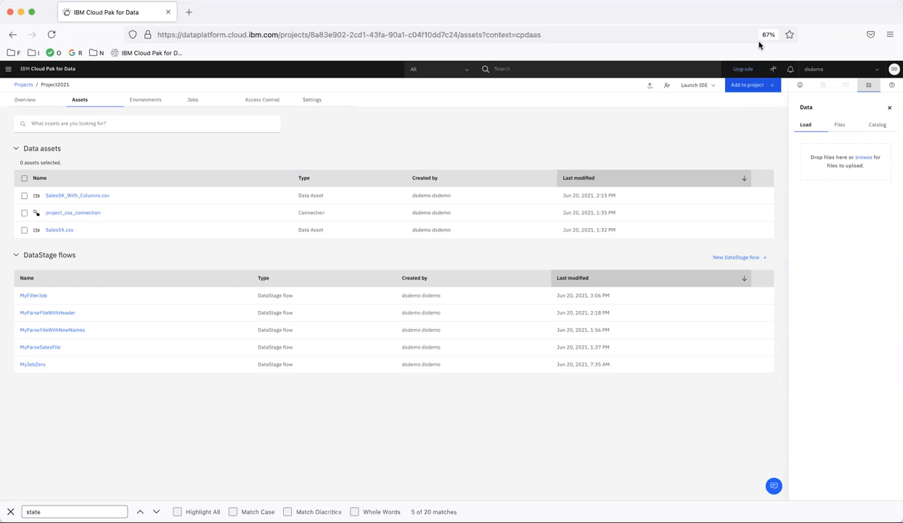
# Create a new DataStage flow named MyRejectedRecord in the project
pyautogui.click(754, 87)
pyautogui.click(469, 288)
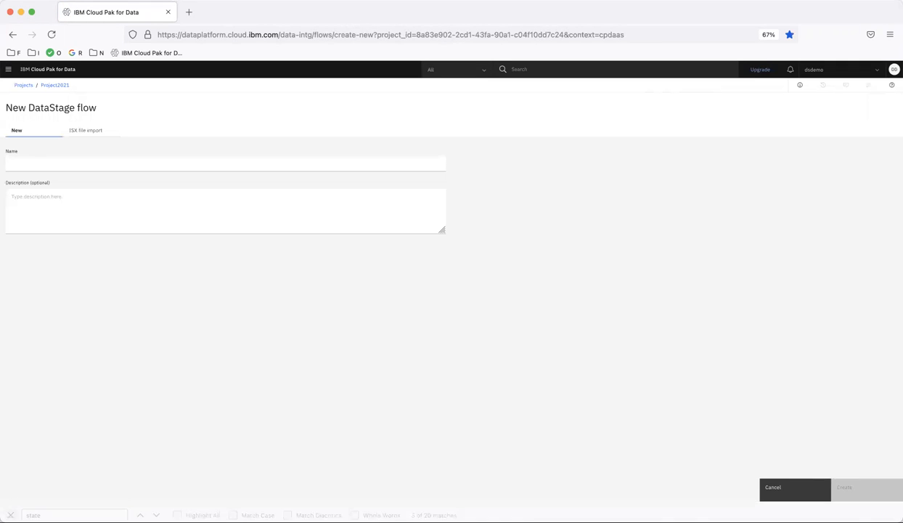
pyautogui.click(74, 156)
pyautogui.write('My')
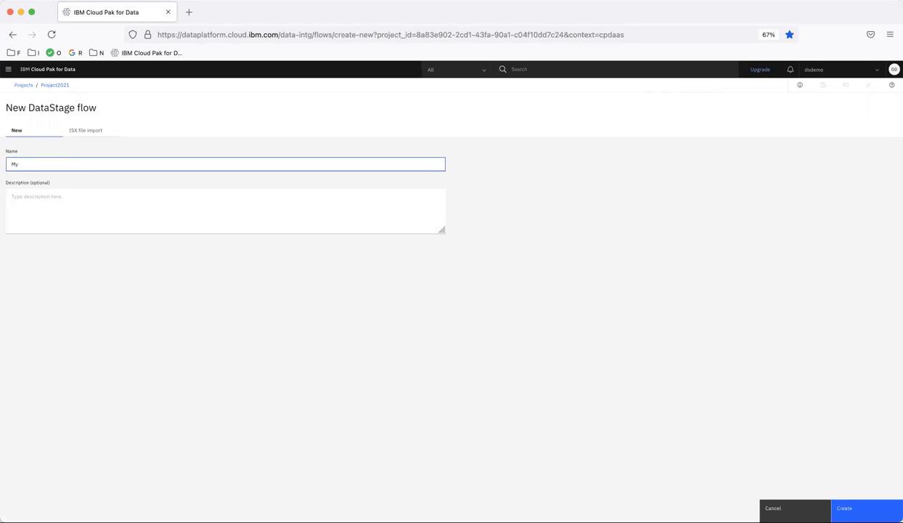
pyautogui.write('RejectRecorded')
pyautogui.click(845, 507)
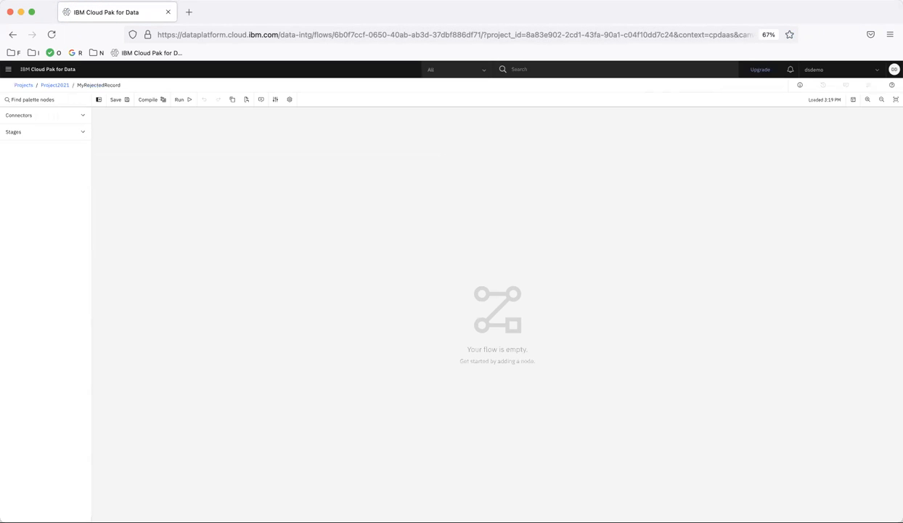
# Place the Sales5K_With_Columns.csv data asset on the canvas as the flow's source using the Asset browser connector
pyautogui.click(38, 118)
pyautogui.moveTo(34, 131); pyautogui.dragTo(201, 189)
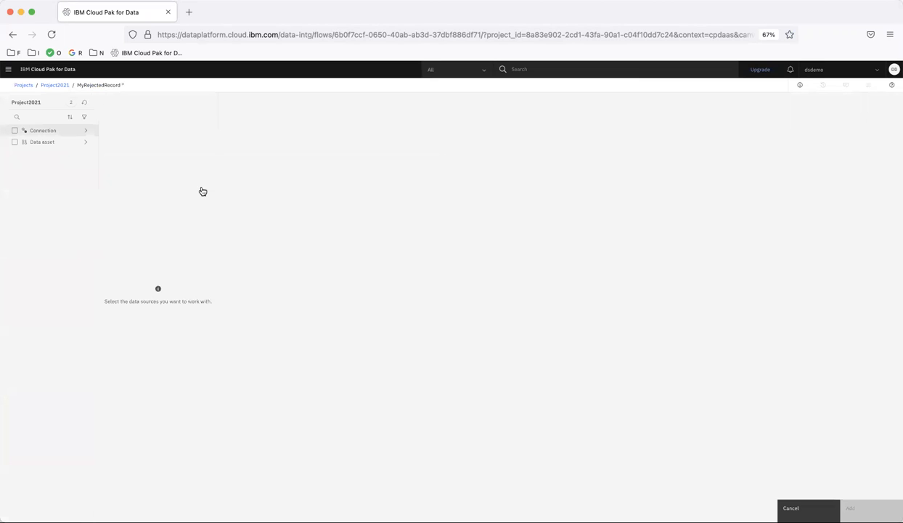
pyautogui.click(57, 144)
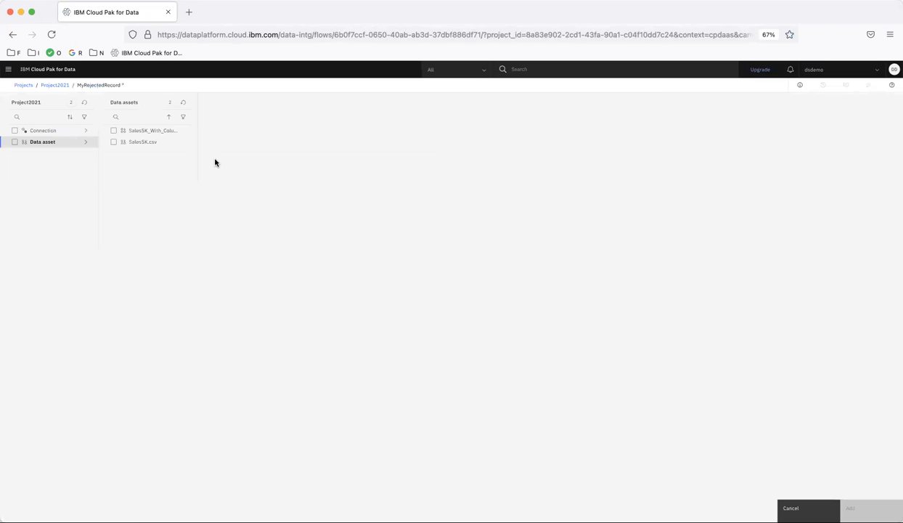
pyautogui.click(148, 131)
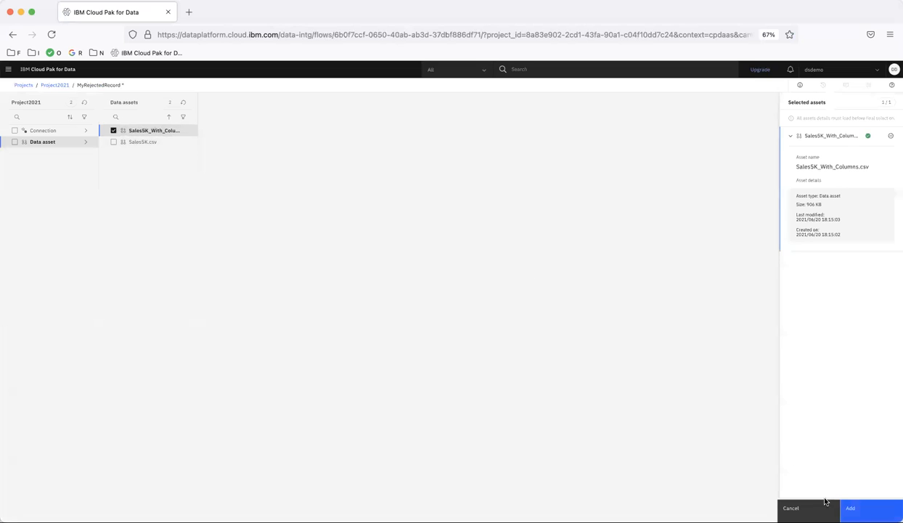
pyautogui.click(871, 507)
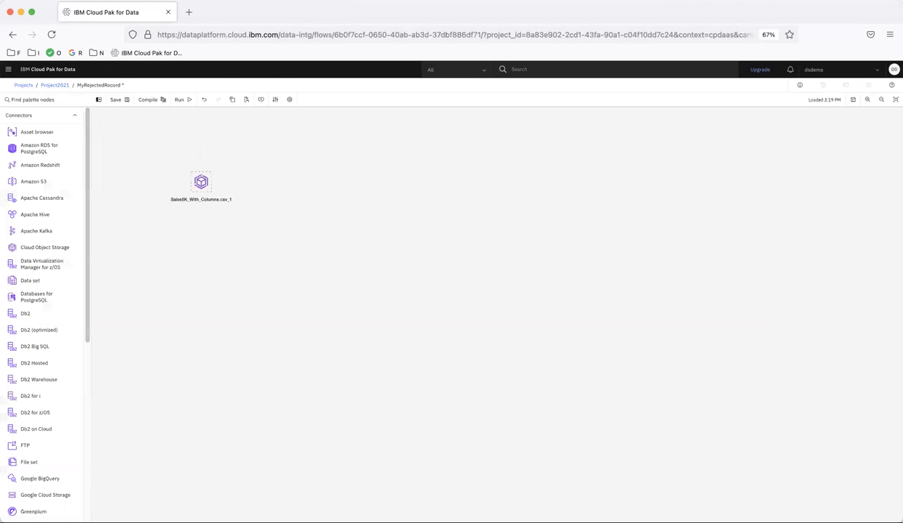
# Add Copy, Filter and Peek stages linked in sequence after the CSV source
pyautogui.scroll(-5, 32, 436)
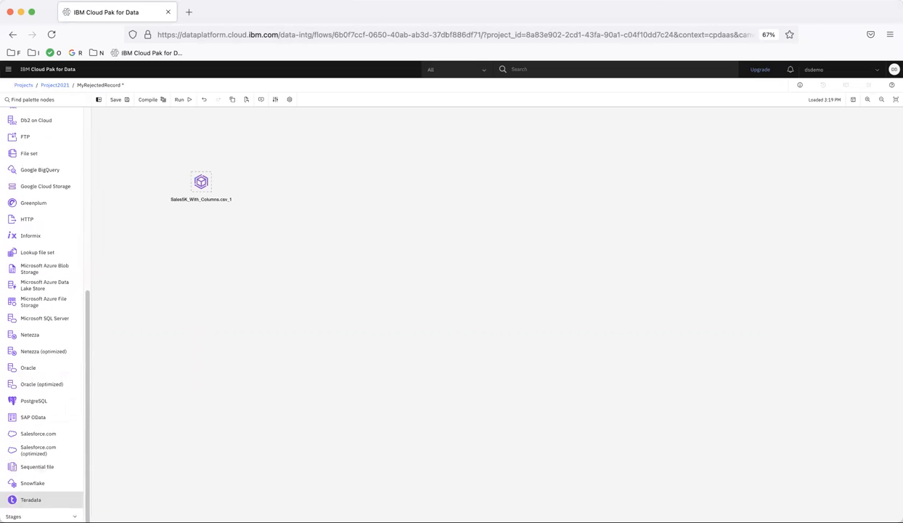
pyautogui.scroll(-10, 36, 505)
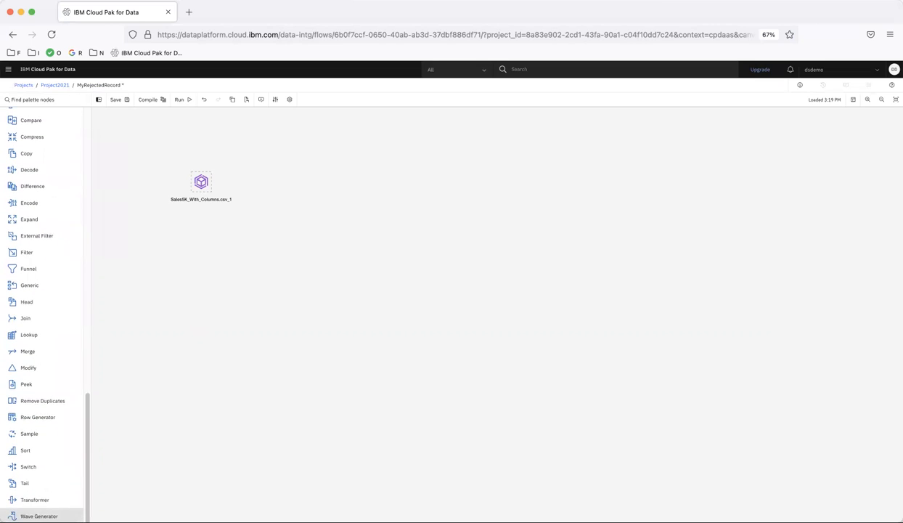
pyautogui.doubleClick(25, 155)
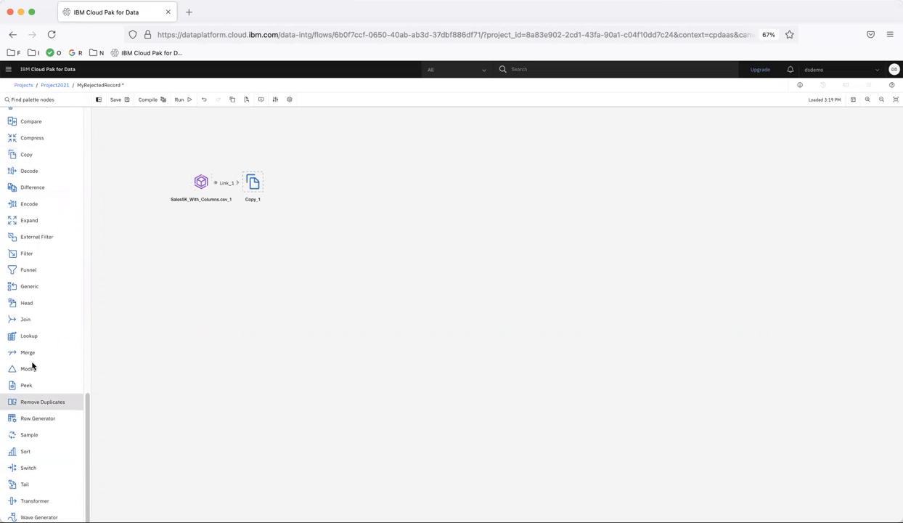
pyautogui.doubleClick(27, 254)
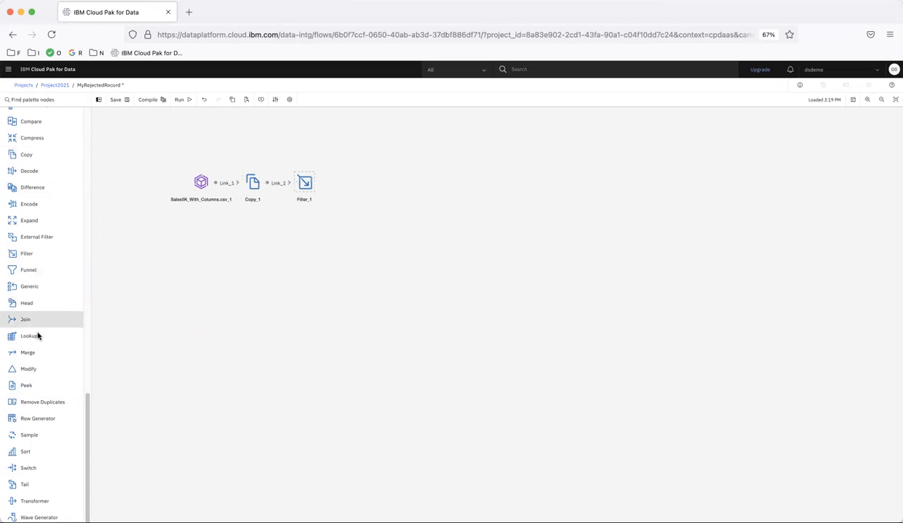
pyautogui.doubleClick(28, 387)
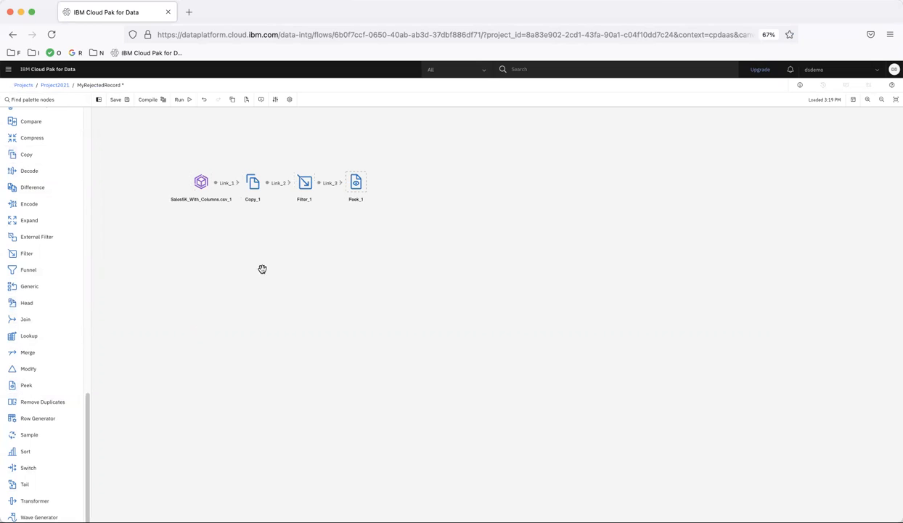
# Add the where clause State = 'MA' to the Filter stage's predicates and apply it
pyautogui.click(308, 186)
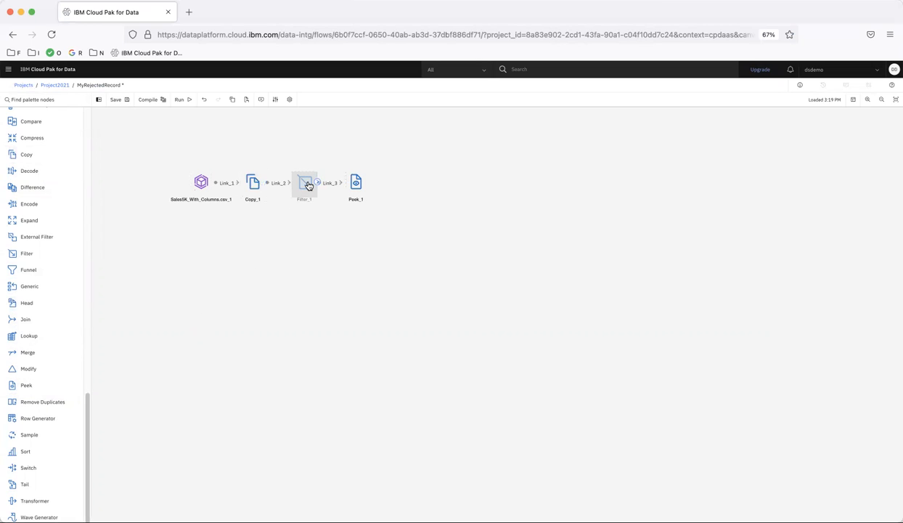
pyautogui.doubleClick(308, 185)
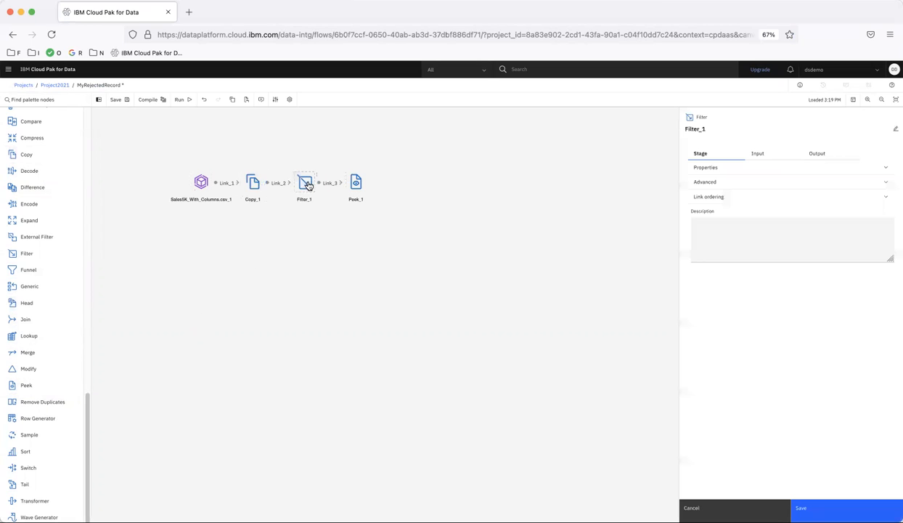
pyautogui.click(717, 169)
pyautogui.click(715, 216)
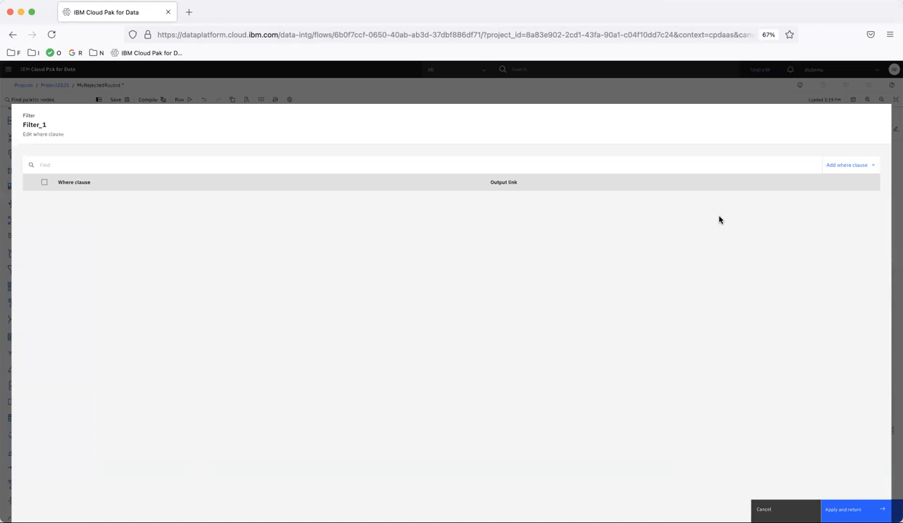
pyautogui.click(838, 168)
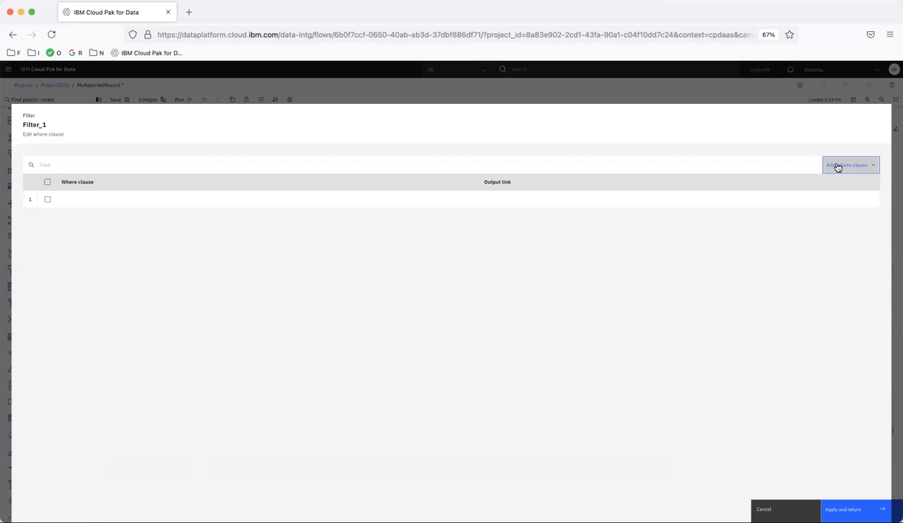
pyautogui.click(182, 201)
pyautogui.write('State')
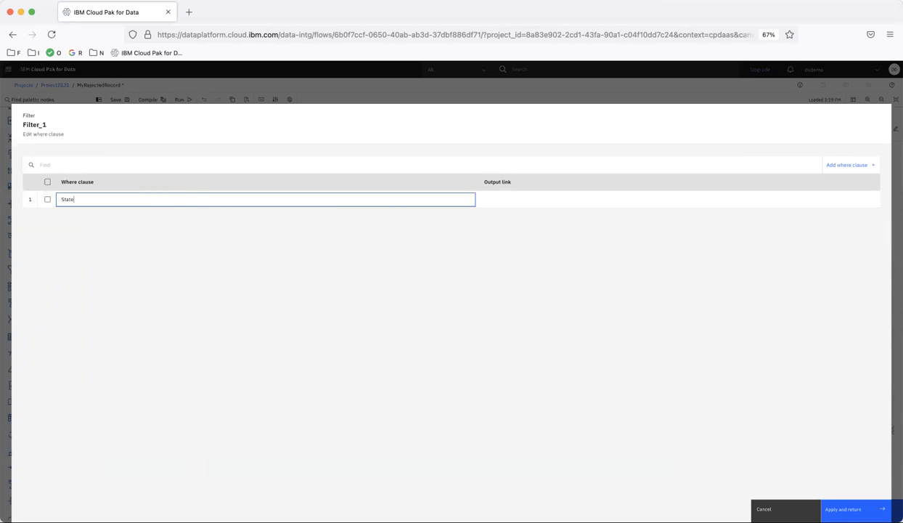
pyautogui.write(" = 'MA'")
pyautogui.click(513, 328)
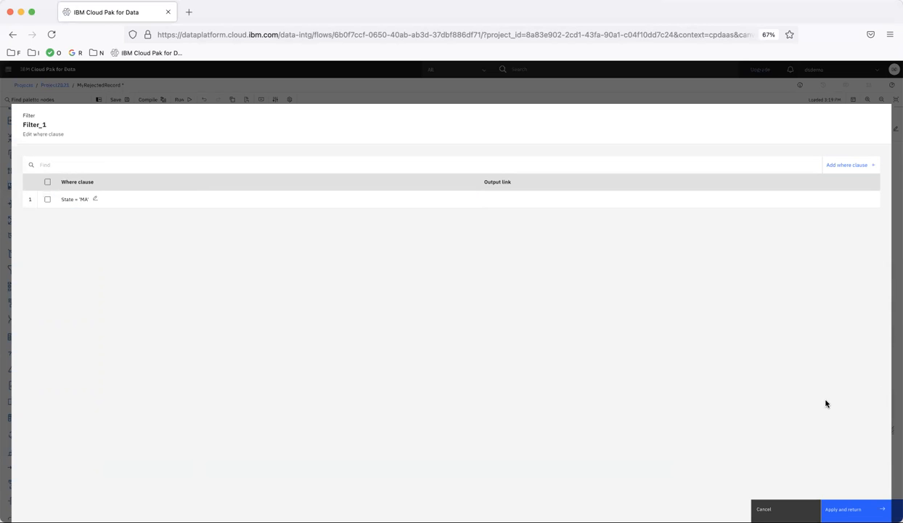
pyautogui.click(846, 507)
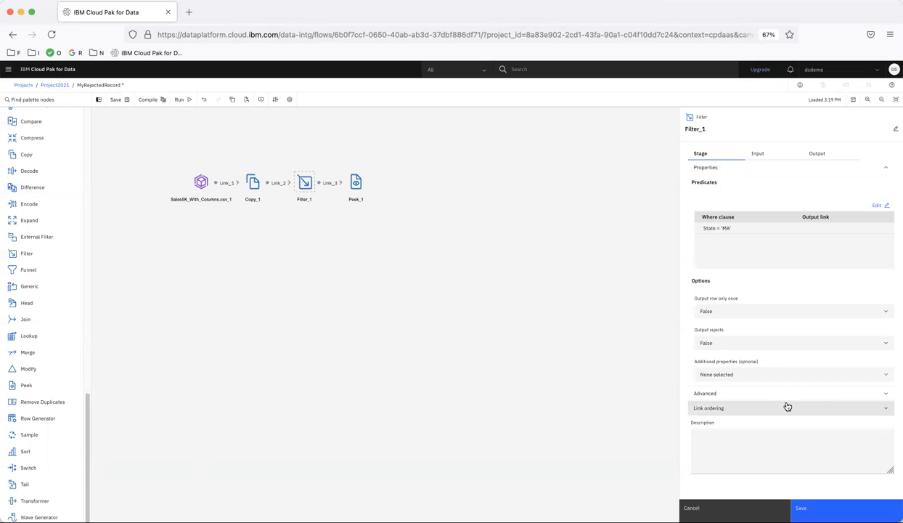
# Set the Filter stage's Output rejects option to True and save the stage settings
pyautogui.click(705, 341)
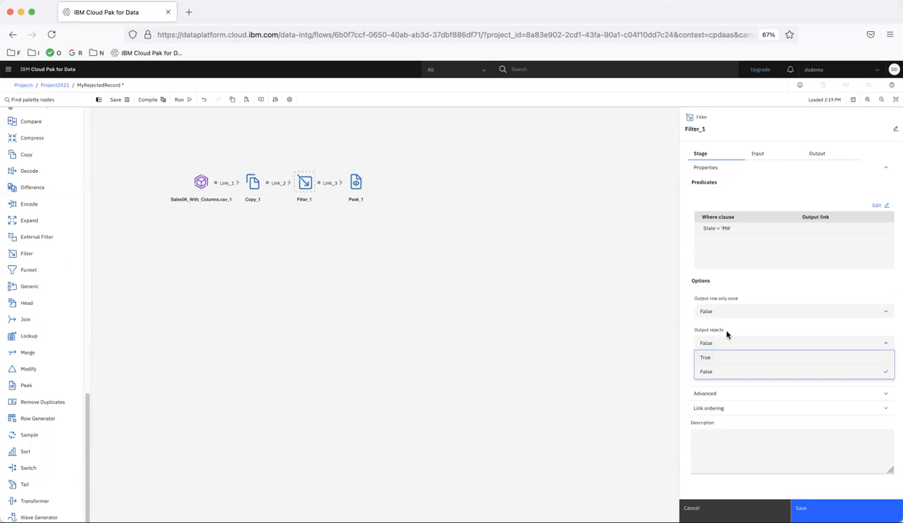
pyautogui.click(712, 359)
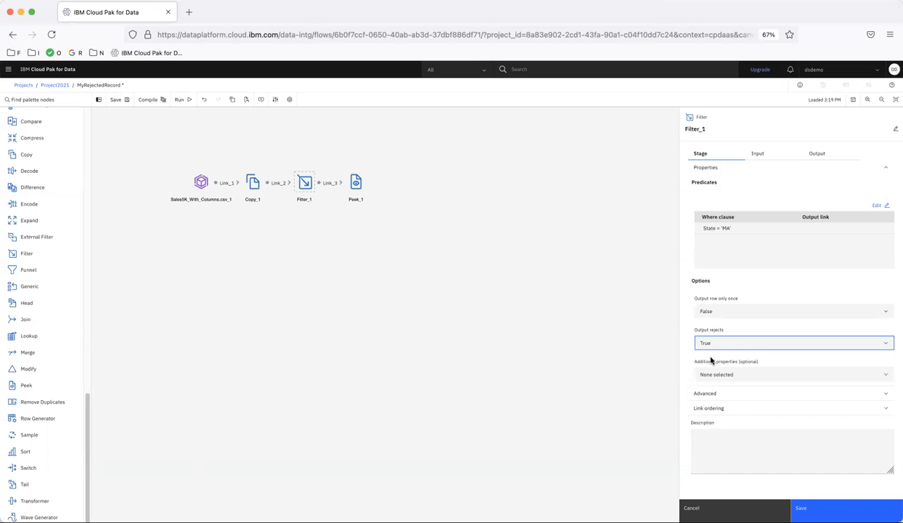
pyautogui.click(802, 507)
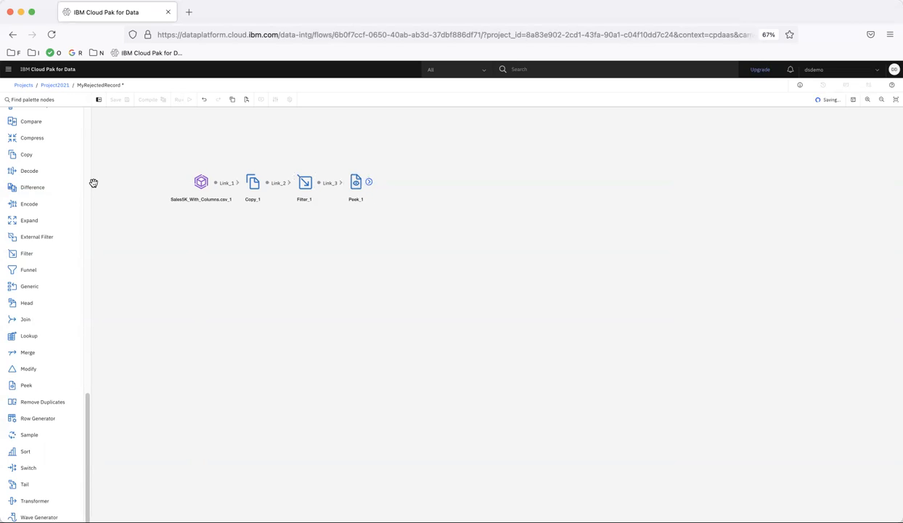
# Add a second Peek stage below the Filter stage and link the Filter's output to it
pyautogui.click(27, 383)
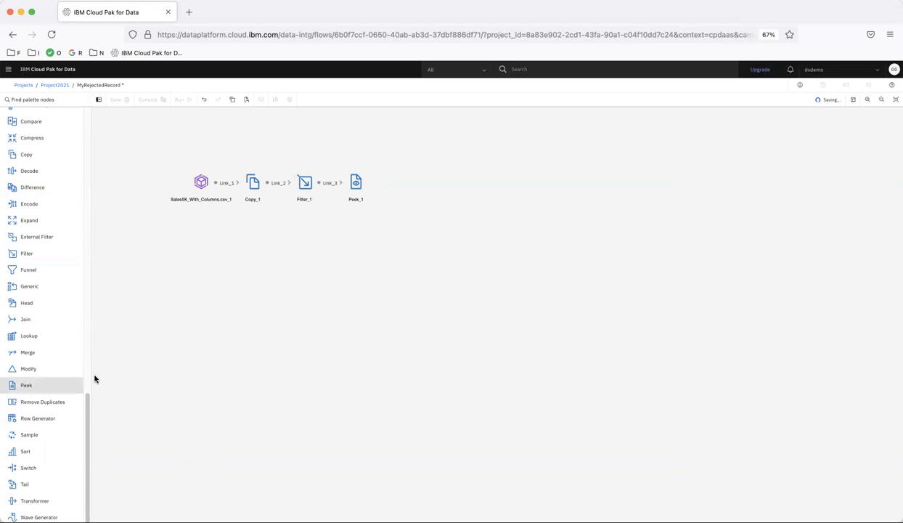
pyautogui.click(304, 256)
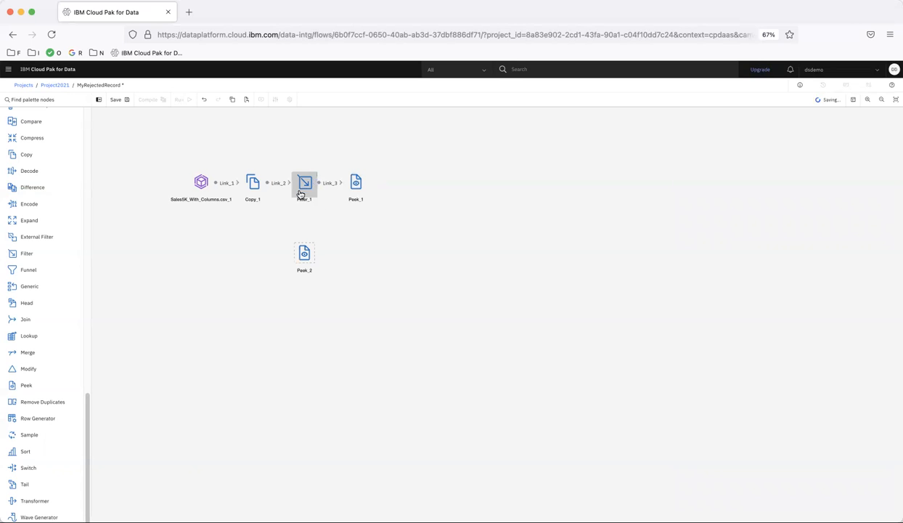
pyautogui.moveTo(317, 185); pyautogui.dragTo(306, 260)
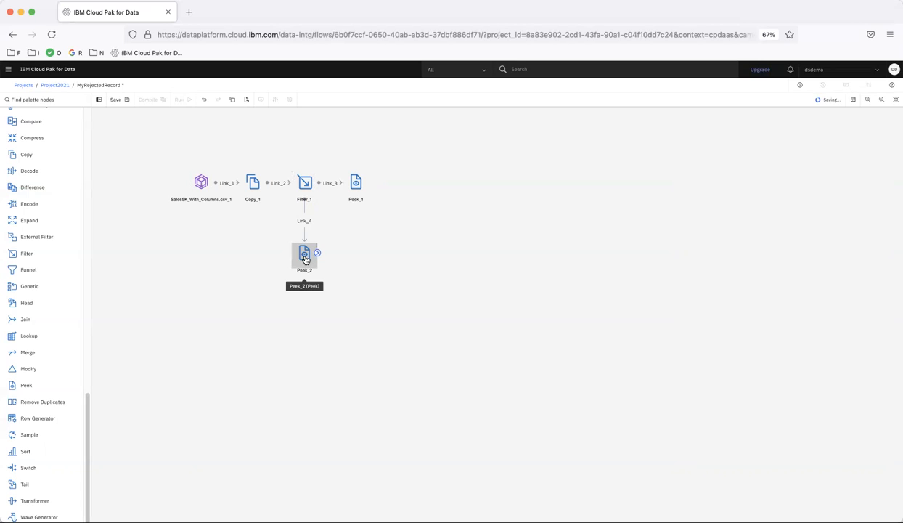
# Review the stage properties and input columns of the second Peek stage, then close its settings without saving
pyautogui.doubleClick(305, 260)
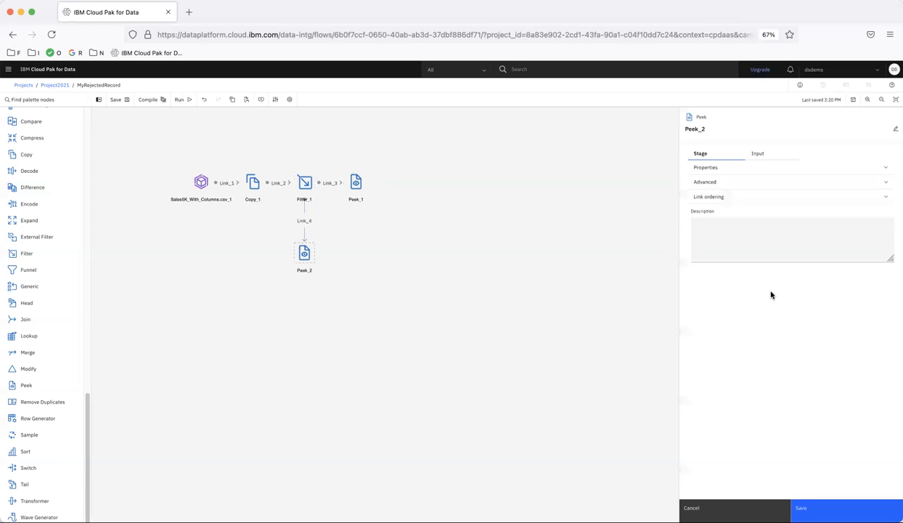
pyautogui.click(719, 168)
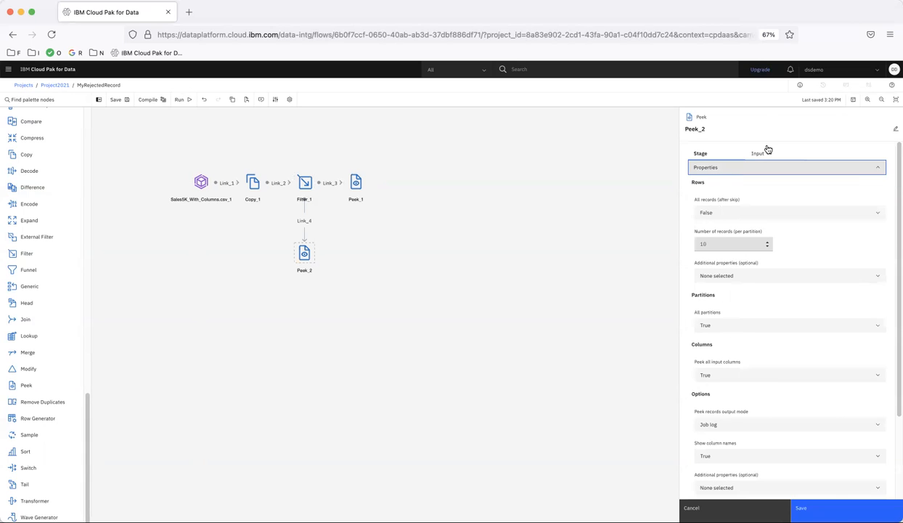
pyautogui.click(757, 153)
pyautogui.click(715, 198)
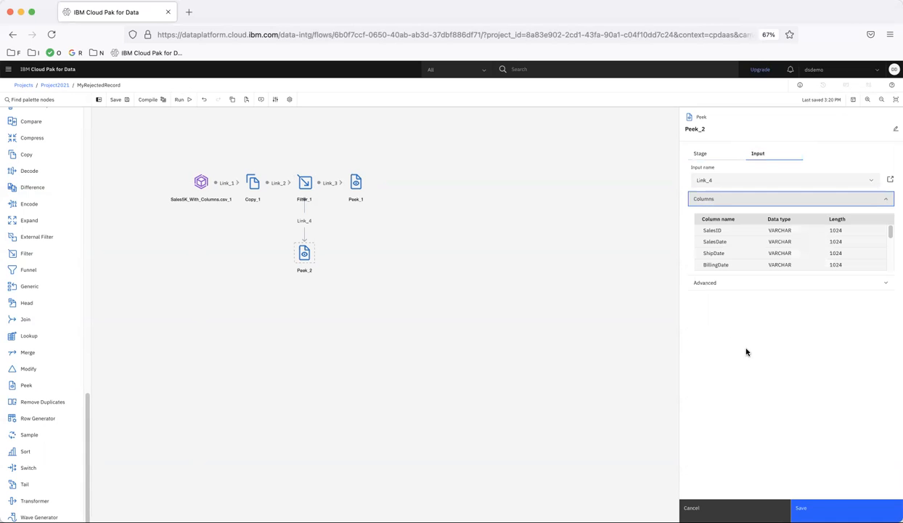
pyautogui.click(723, 507)
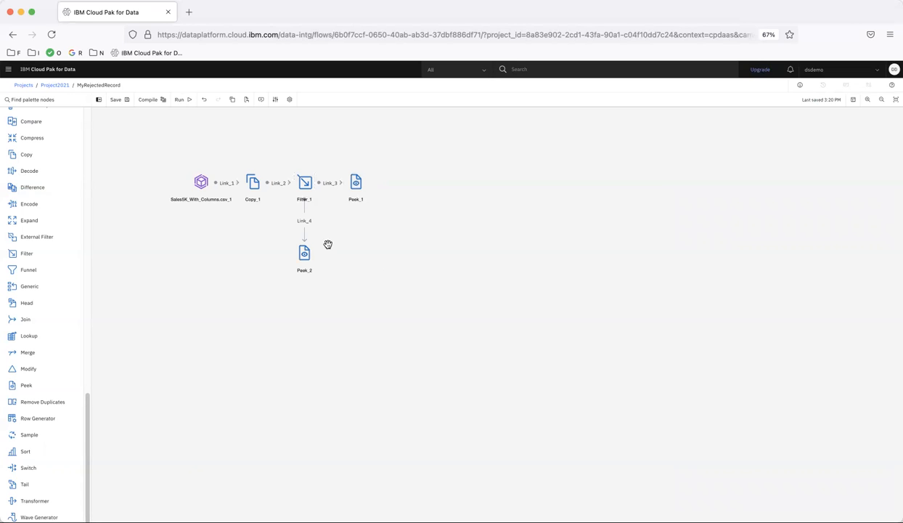
# Change the type of the link between the Filter stage and the lower Peek stage to Reject and save it
pyautogui.click(304, 223)
pyautogui.click(707, 166)
pyautogui.click(704, 195)
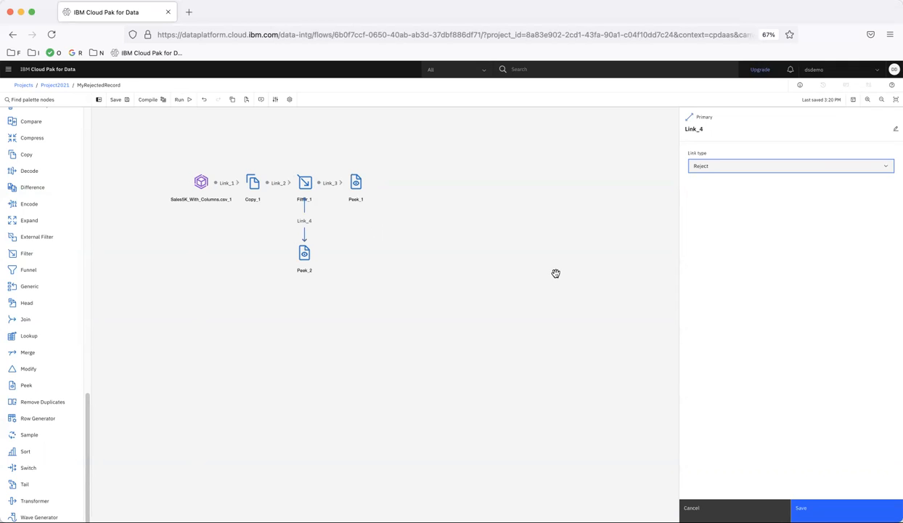
pyautogui.click(809, 507)
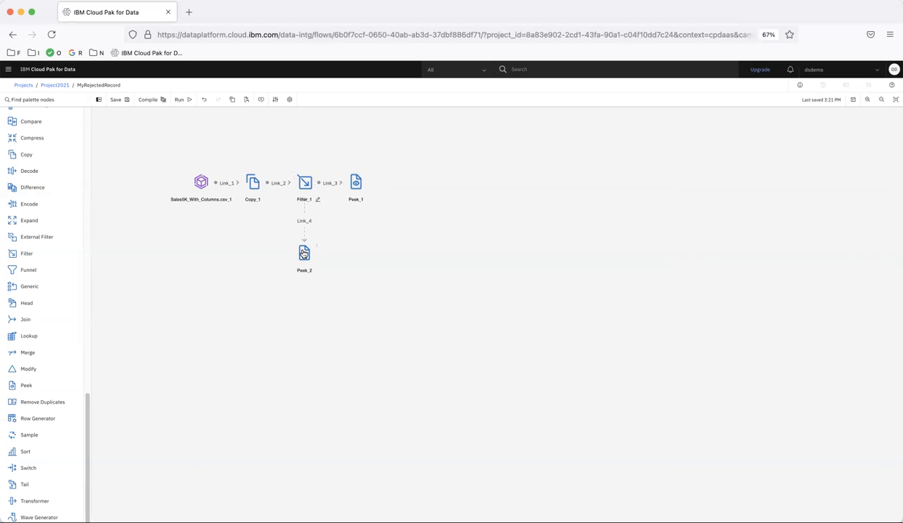
# Run the flow and open its run log
pyautogui.click(183, 101)
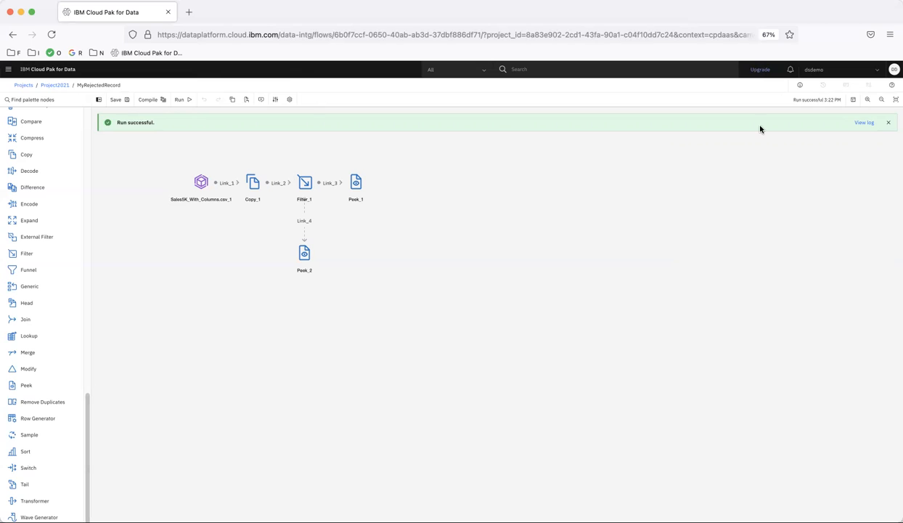
pyautogui.click(864, 123)
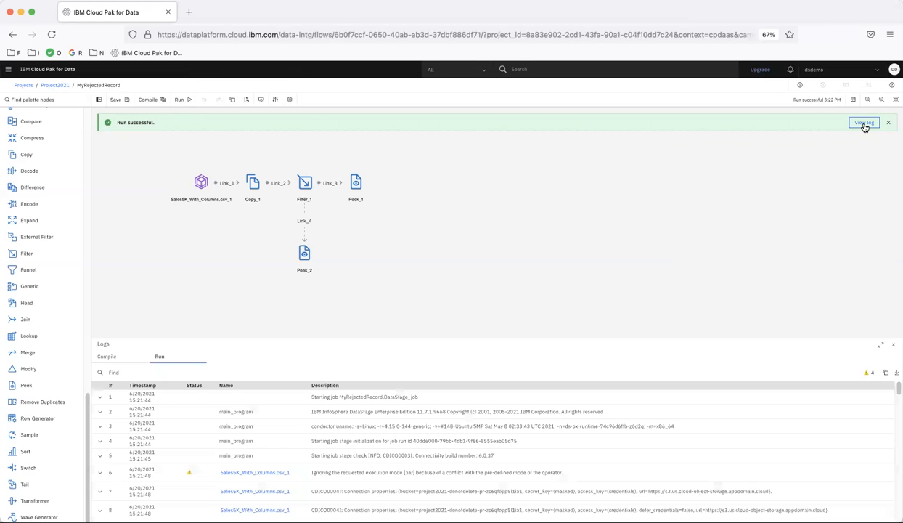
# Search the run log for peek_1 and examine the State values in the listed records
pyautogui.click(187, 370)
pyautogui.write('peek_')
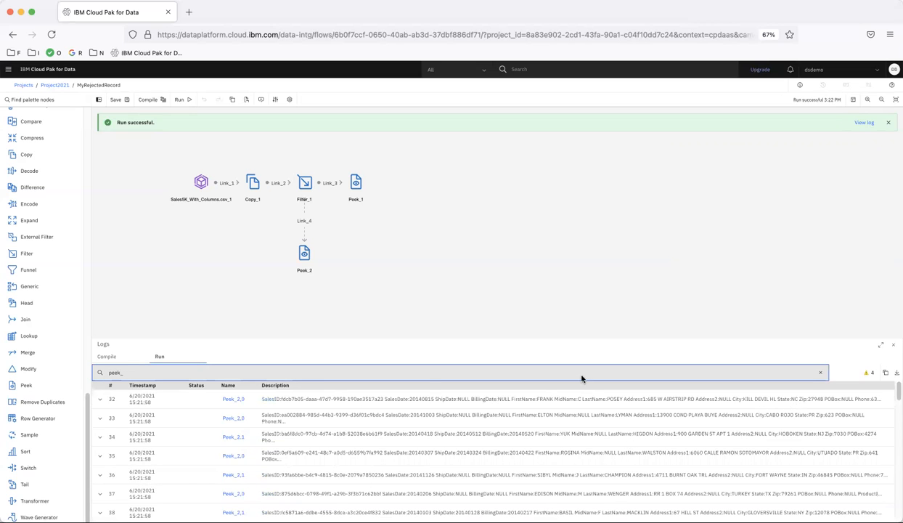
pyautogui.write('1')
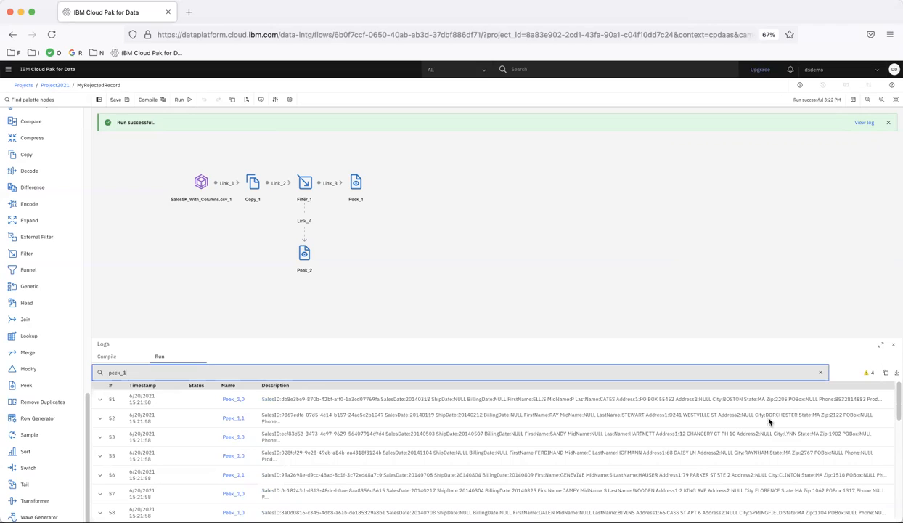
pyautogui.moveTo(757, 400)
pyautogui.mouseDown()
pyautogui.moveTo(775, 399)
pyautogui.moveTo(765, 398)
pyautogui.mouseUp()
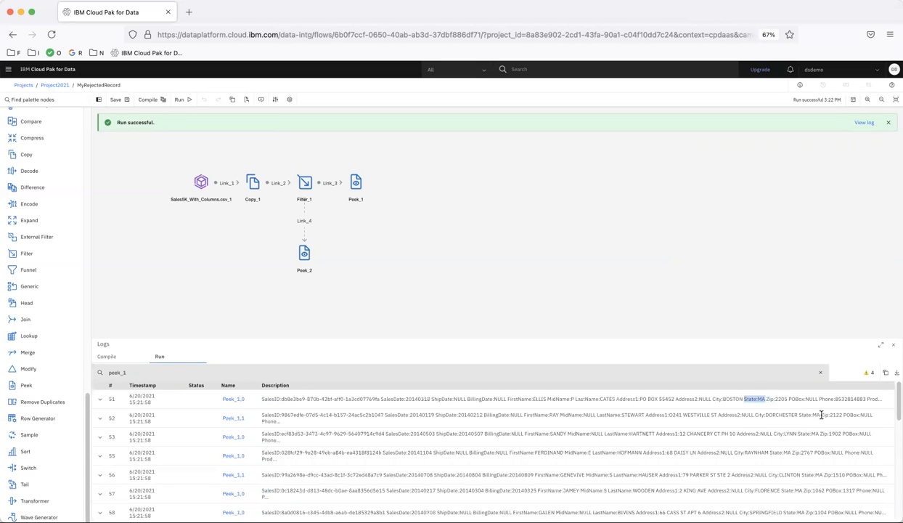
pyautogui.moveTo(819, 414); pyautogui.dragTo(826, 434)
pyautogui.moveTo(772, 453); pyautogui.dragTo(789, 455)
# Search the run log for peek_2 and examine the State values of the rejected records
pyautogui.click(153, 369)
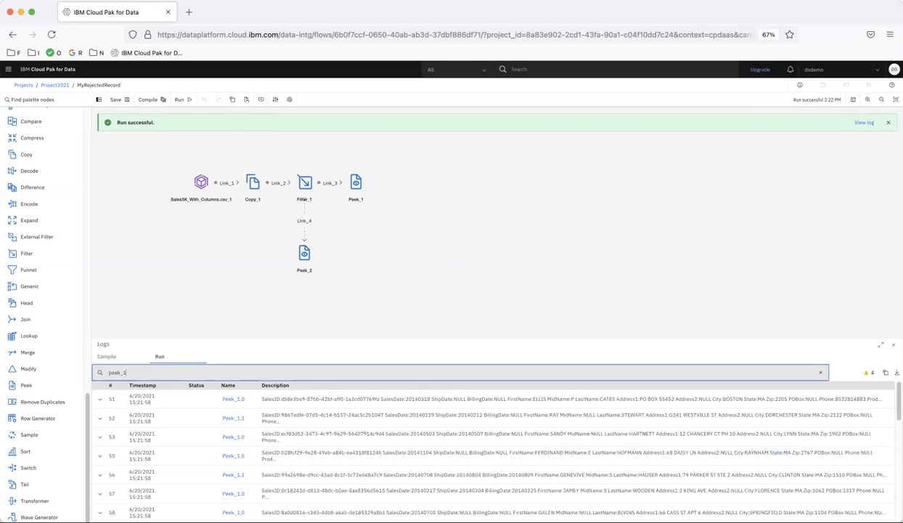
pyautogui.press('BackSpace')
pyautogui.write('2')
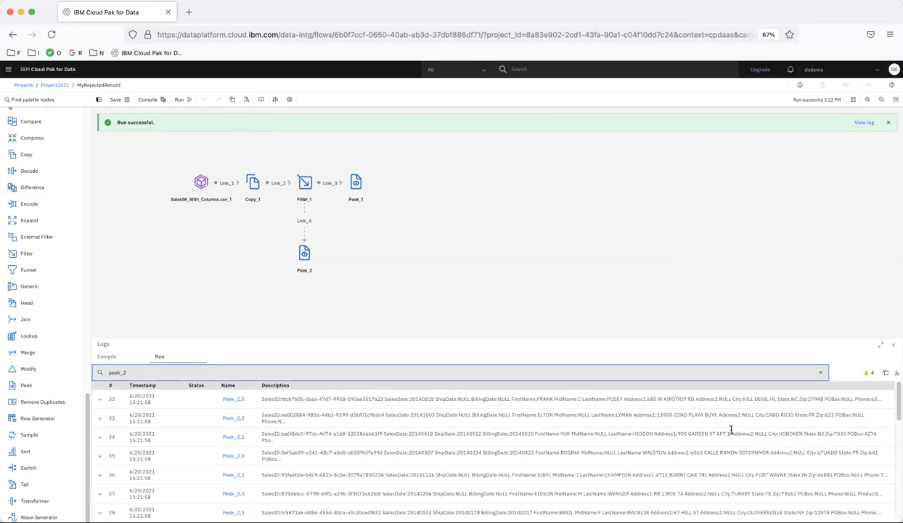
pyautogui.doubleClick(779, 399)
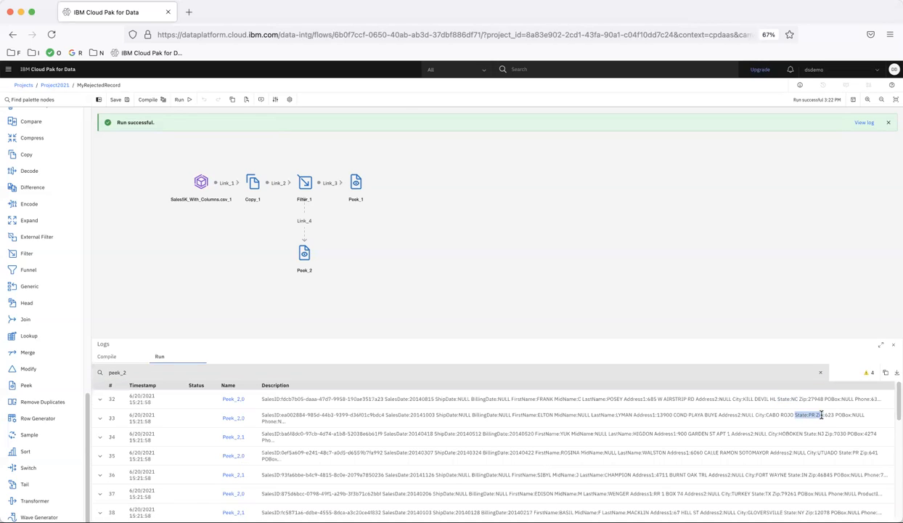
pyautogui.click(803, 433)
pyautogui.doubleClick(803, 432)
pyautogui.click(806, 451)
pyautogui.moveTo(838, 452); pyautogui.dragTo(860, 451)
pyautogui.moveTo(783, 475); pyautogui.dragTo(810, 475)
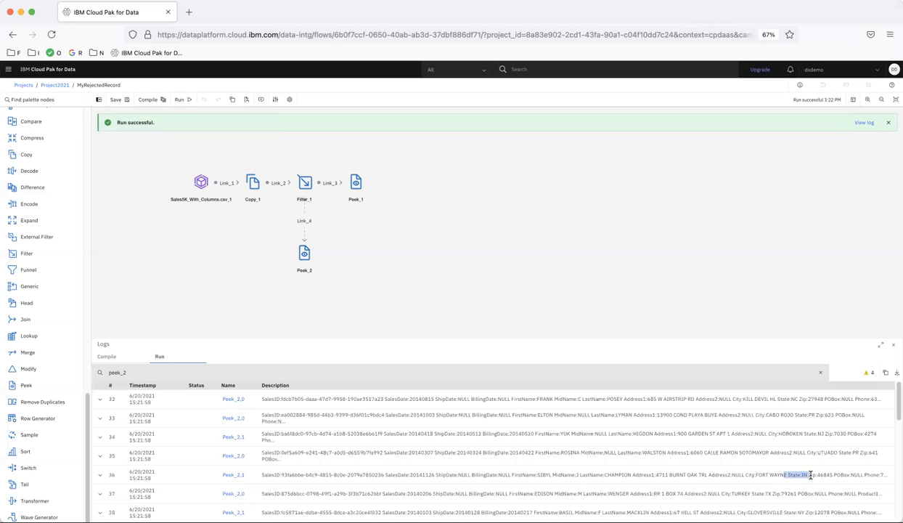